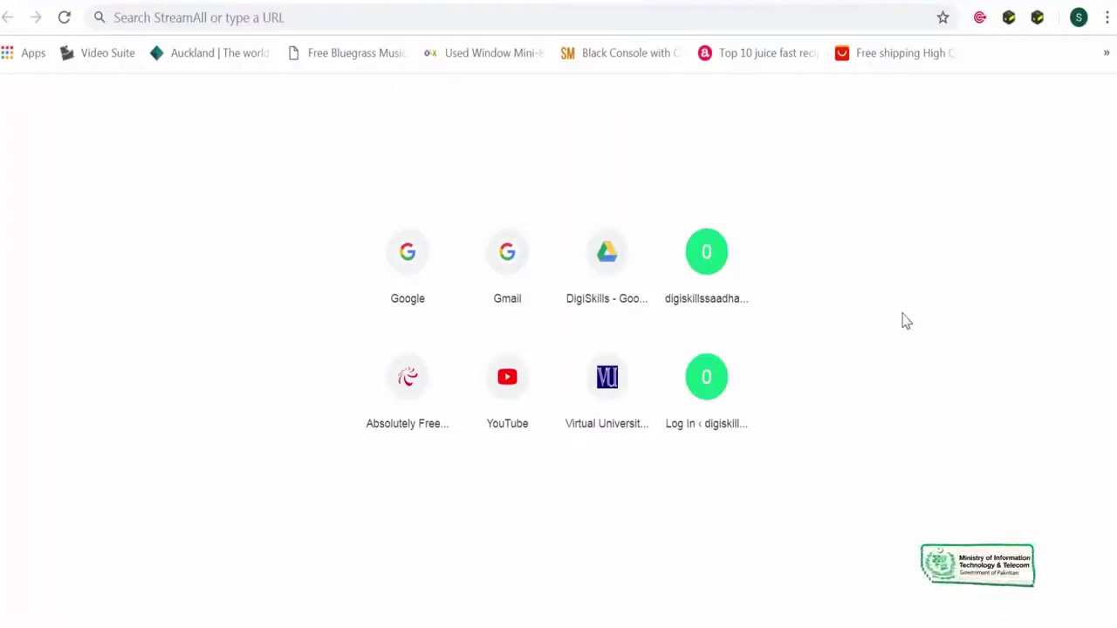
- Open the DigiSkills WordPress site hosted on 000webhostapp.com and go to its login page
{"action": "left_click", "coordinate": [788, 18]}
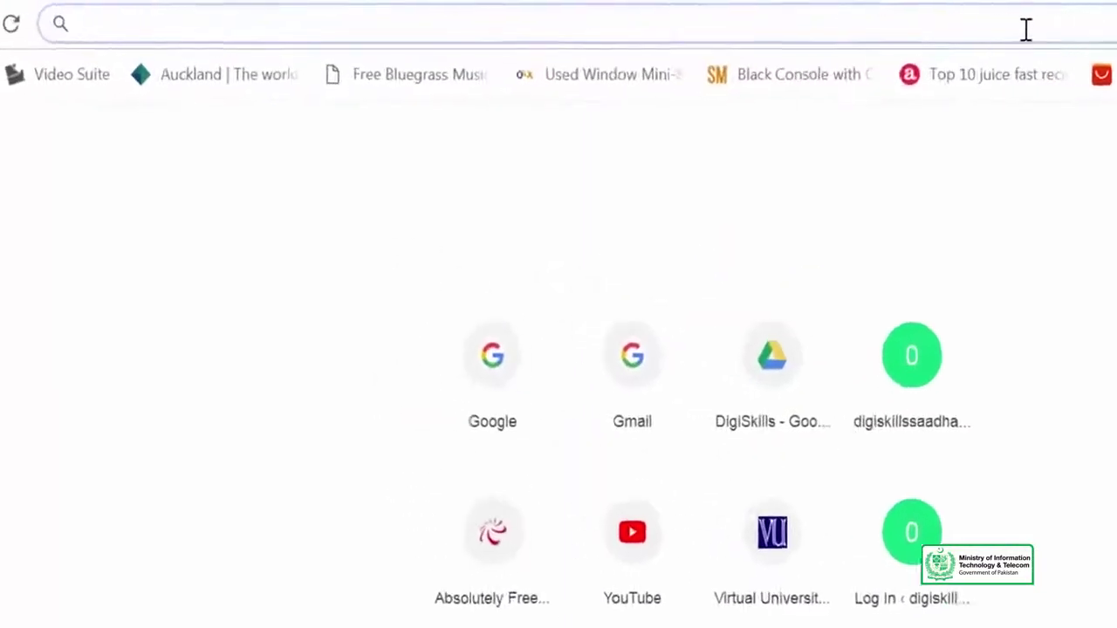
{"action": "type", "text": "digiskillssaadhamid.000webhostapp.com"}
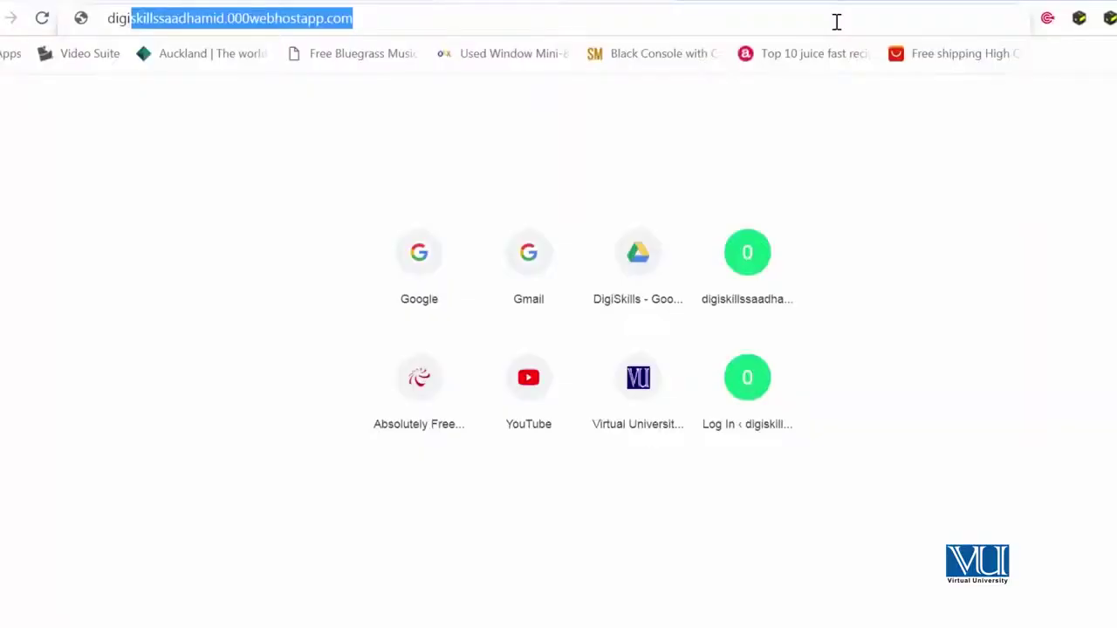
{"action": "key", "text": "Return"}
{"action": "left_click", "coordinate": [802, 436]}
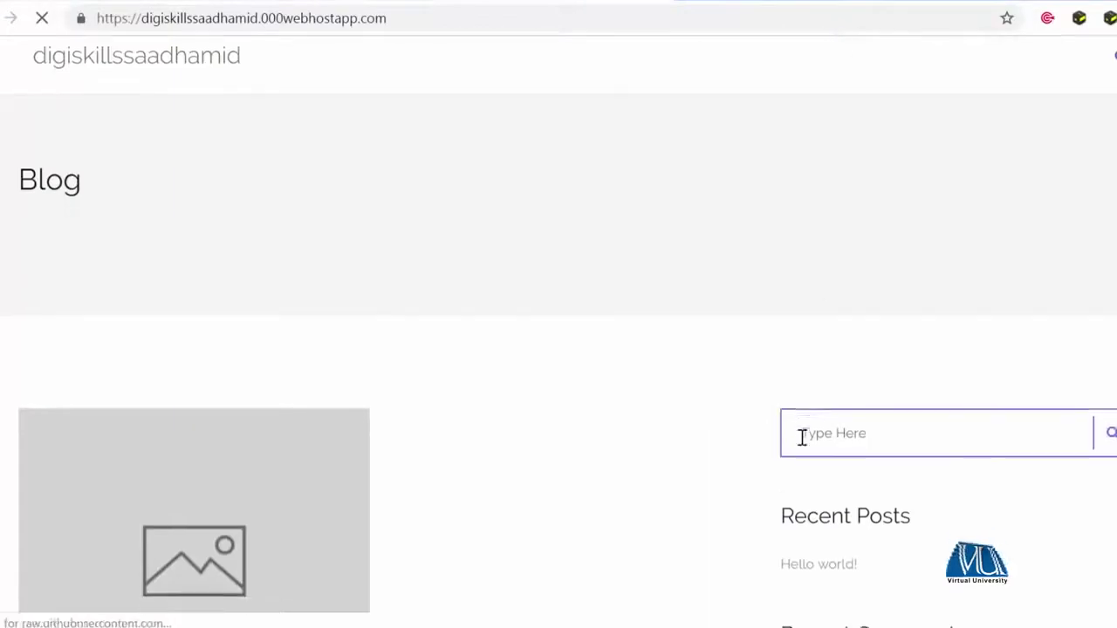
{"action": "scroll", "coordinate": [805, 441], "scroll_direction": "down", "scroll_amount": 6}
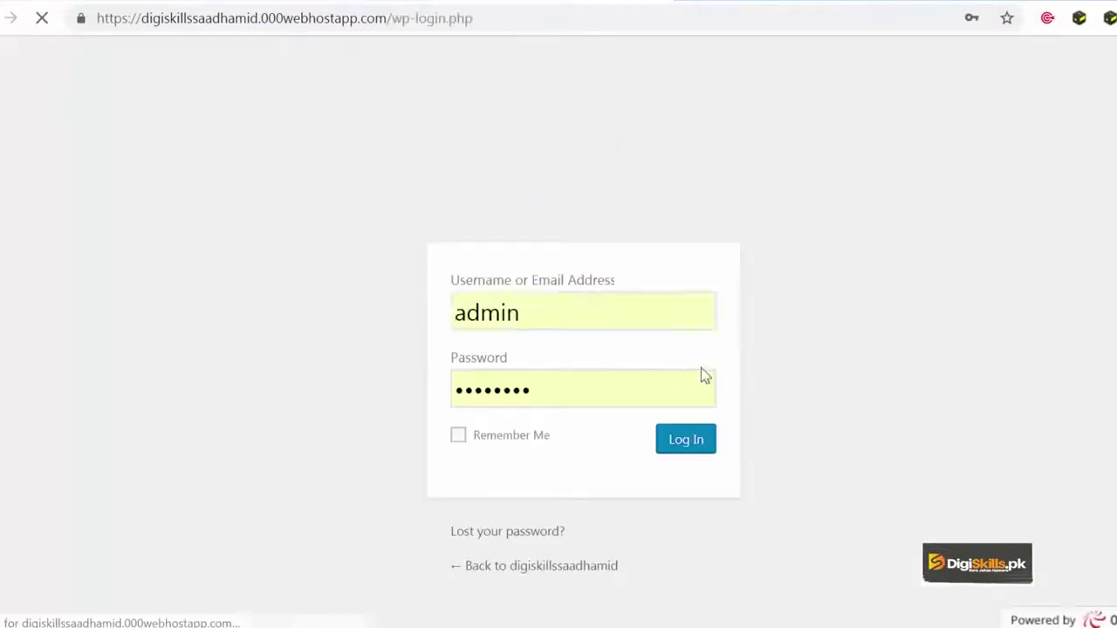
- Log in to the WordPress site as admin with the saved credentials
{"action": "left_click", "coordinate": [589, 308]}
{"action": "left_click", "coordinate": [765, 359]}
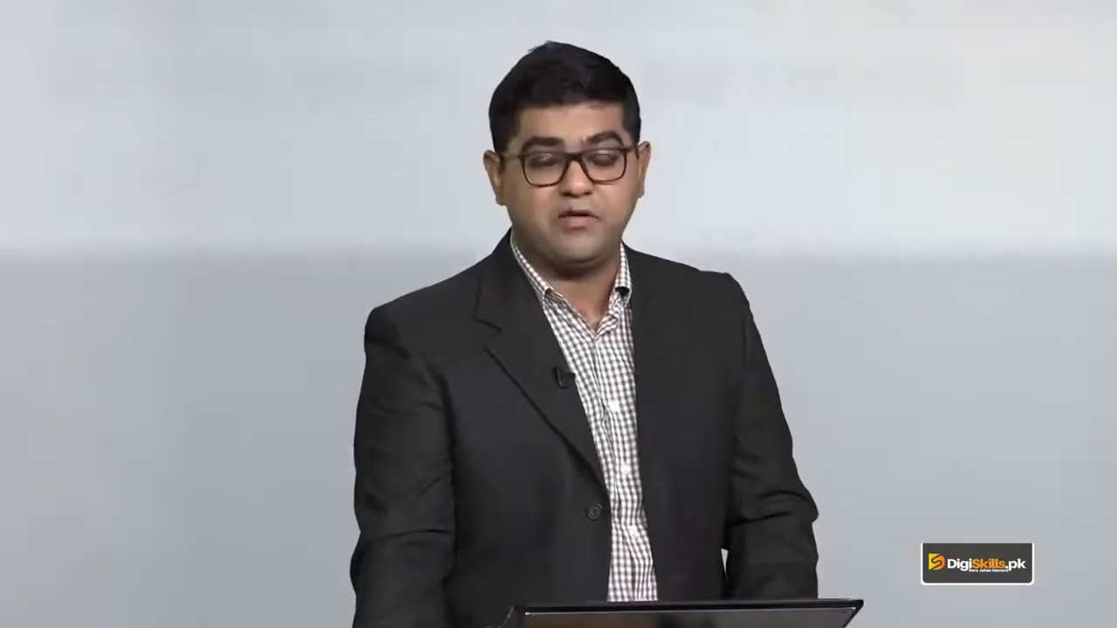
{"action": "left_click", "coordinate": [714, 446]}
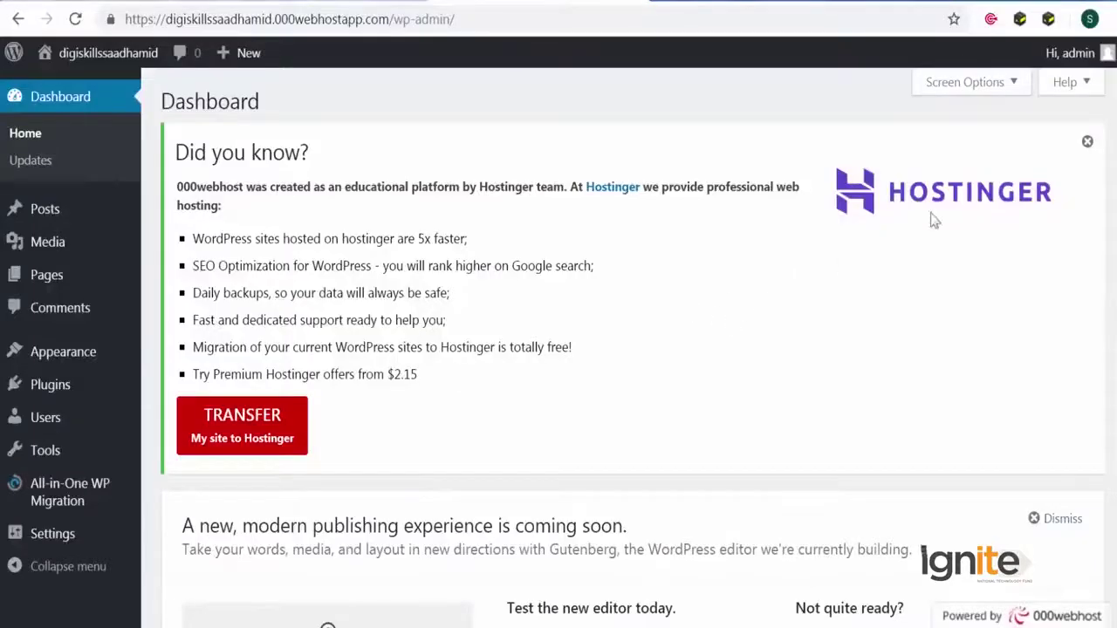
- Dismiss the Hostinger notice, the new editor announcement and the Welcome to WordPress panel on the dashboard
{"action": "left_click", "coordinate": [1086, 143]}
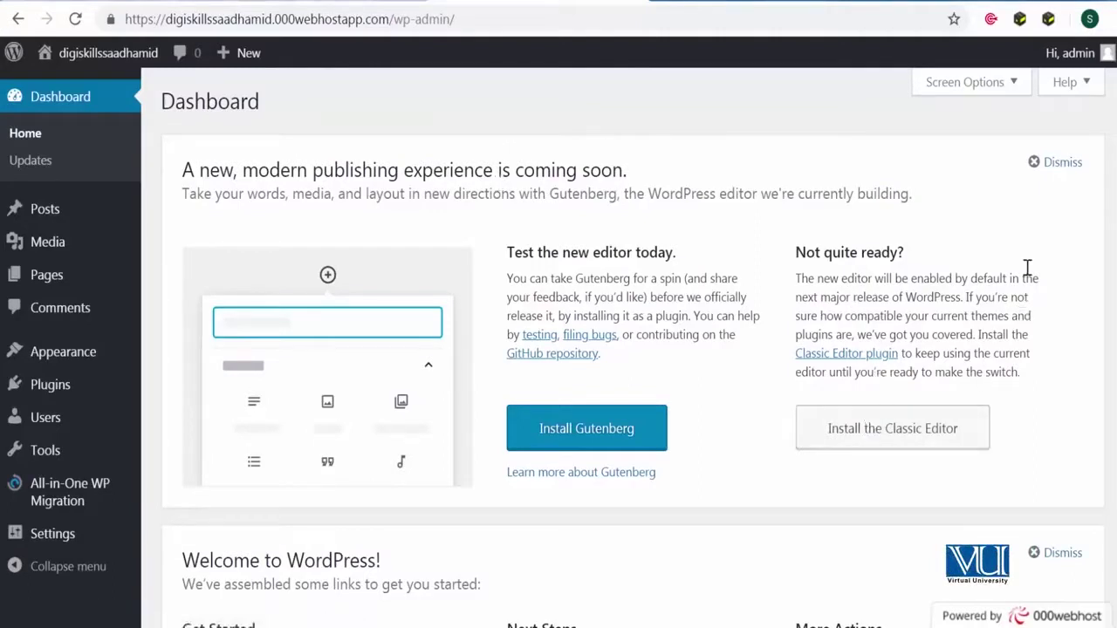
{"action": "left_click", "coordinate": [1033, 162]}
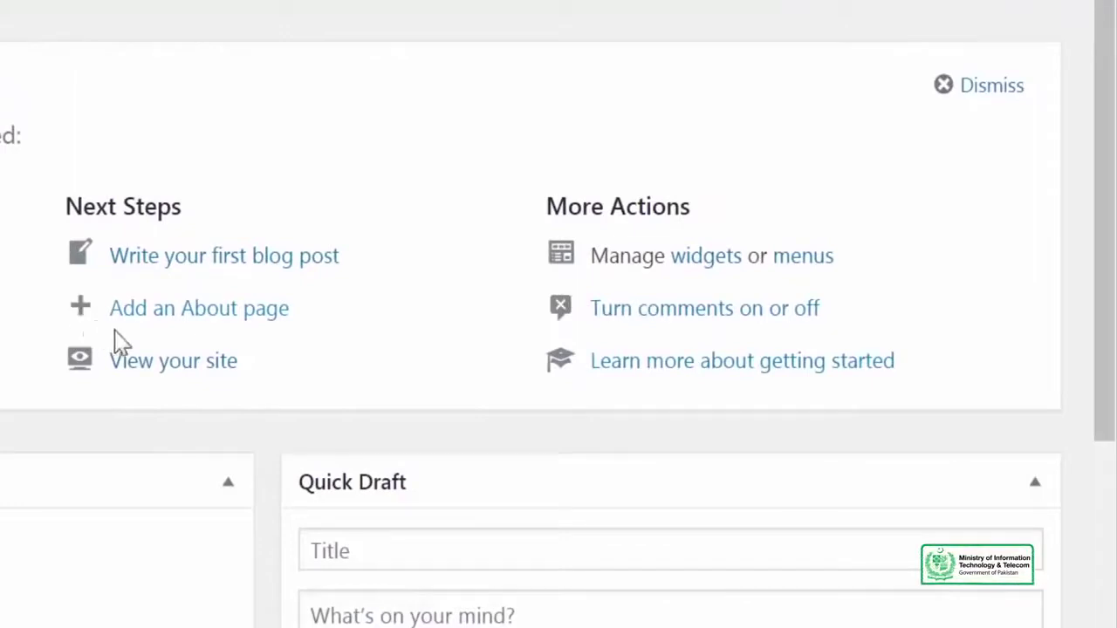
{"action": "left_click", "coordinate": [975, 90]}
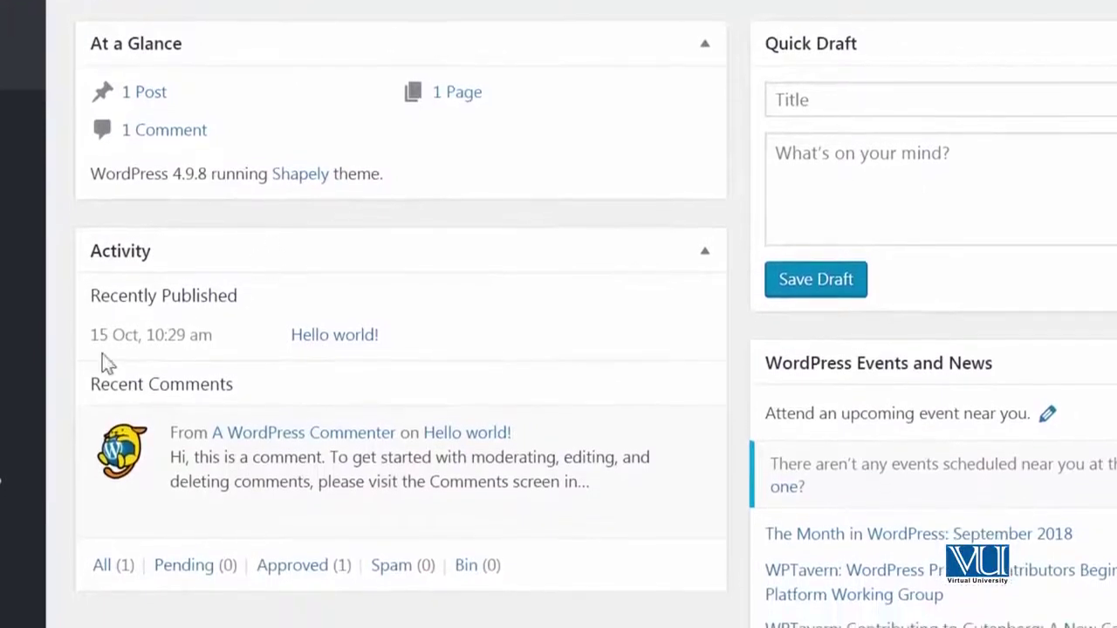
- Rearrange the dashboard by moving WordPress Events and News above At a Glance, and Activity above Quick Draft
{"action": "mouse_move", "coordinate": [250, 441]}
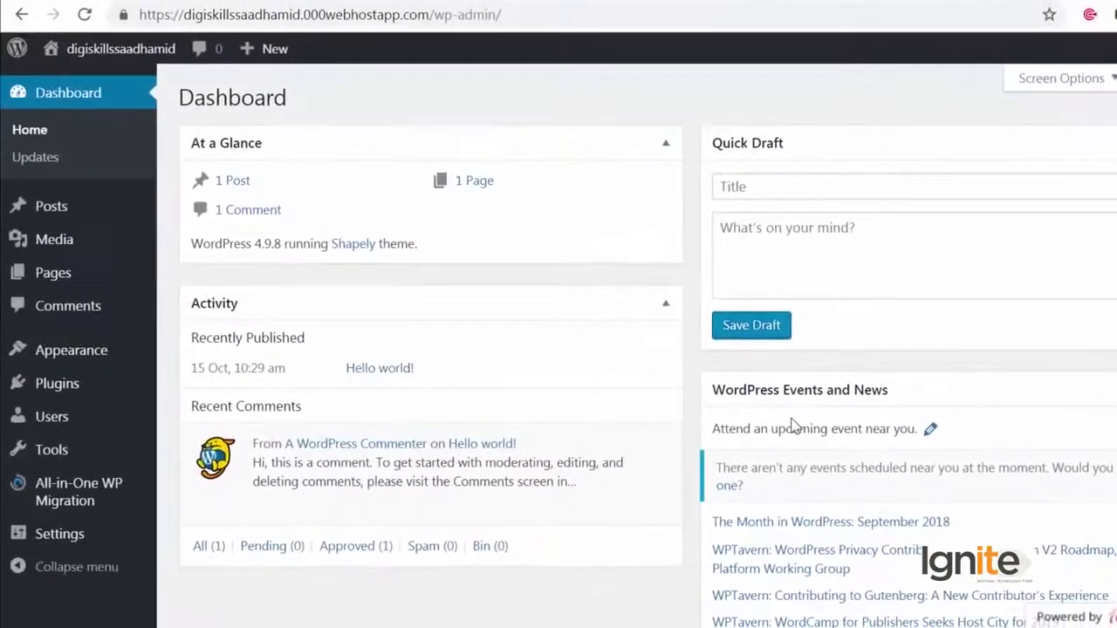
{"action": "left_click_drag", "start_coordinate": [767, 367], "coordinate": [395, 211]}
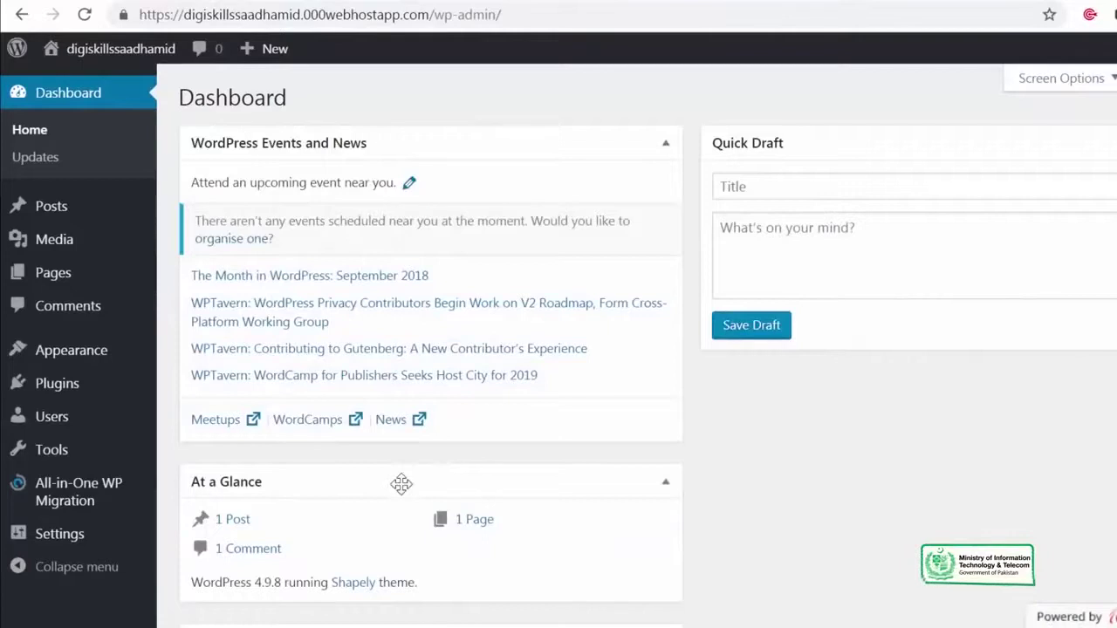
{"action": "scroll", "coordinate": [550, 342], "scroll_direction": "down", "scroll_amount": 5}
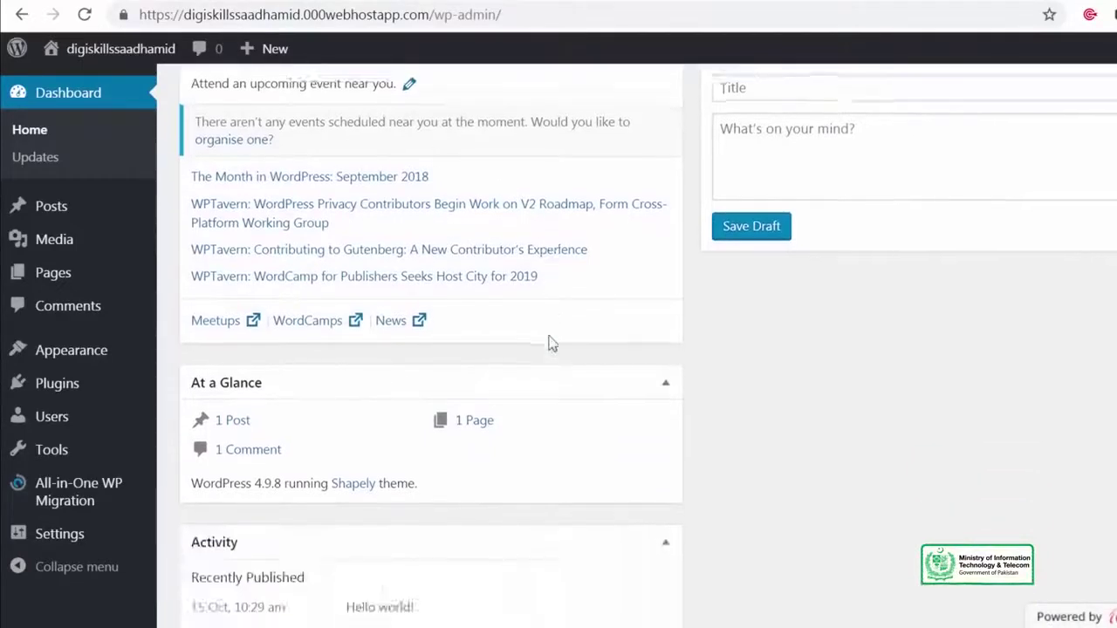
{"action": "left_click_drag", "start_coordinate": [478, 286], "coordinate": [847, 187]}
{"action": "scroll", "coordinate": [860, 386], "scroll_direction": "up", "scroll_amount": 5}
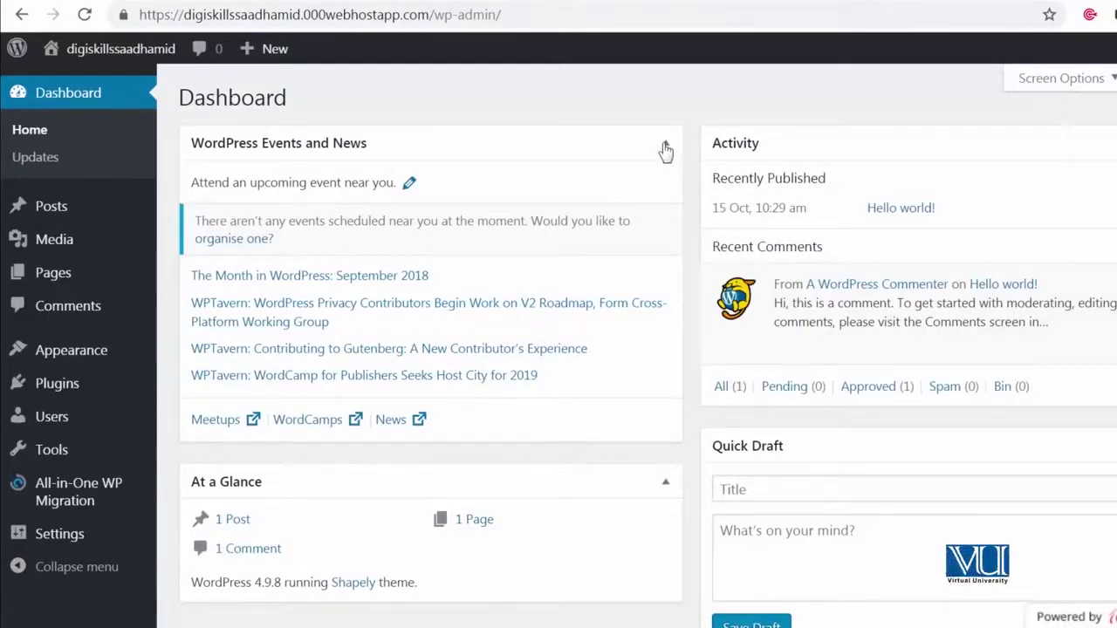
- Collapse the WordPress Events and News, At a Glance, Activity and Quick Draft boxes
{"action": "left_click", "coordinate": [665, 148]}
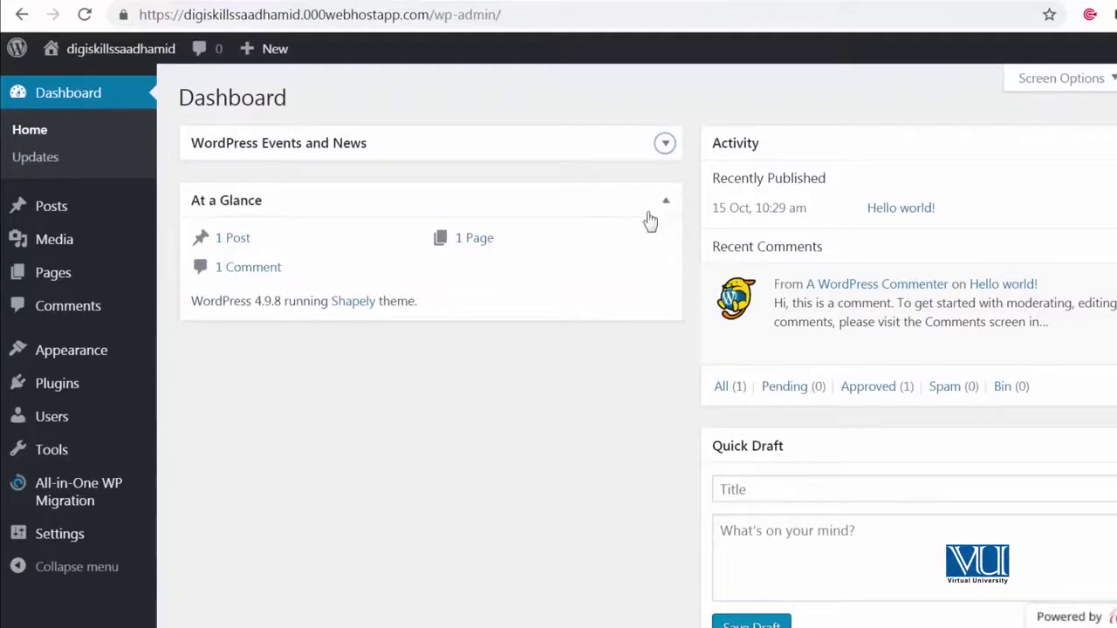
{"action": "left_click", "coordinate": [664, 205]}
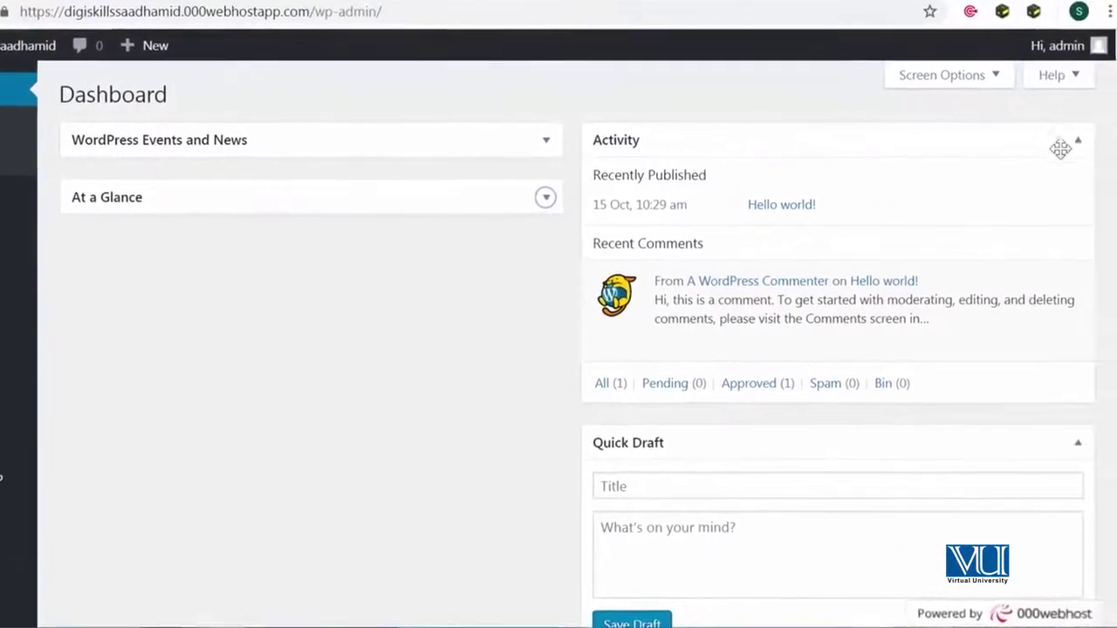
{"action": "left_click", "coordinate": [1071, 143]}
{"action": "left_click", "coordinate": [1083, 203]}
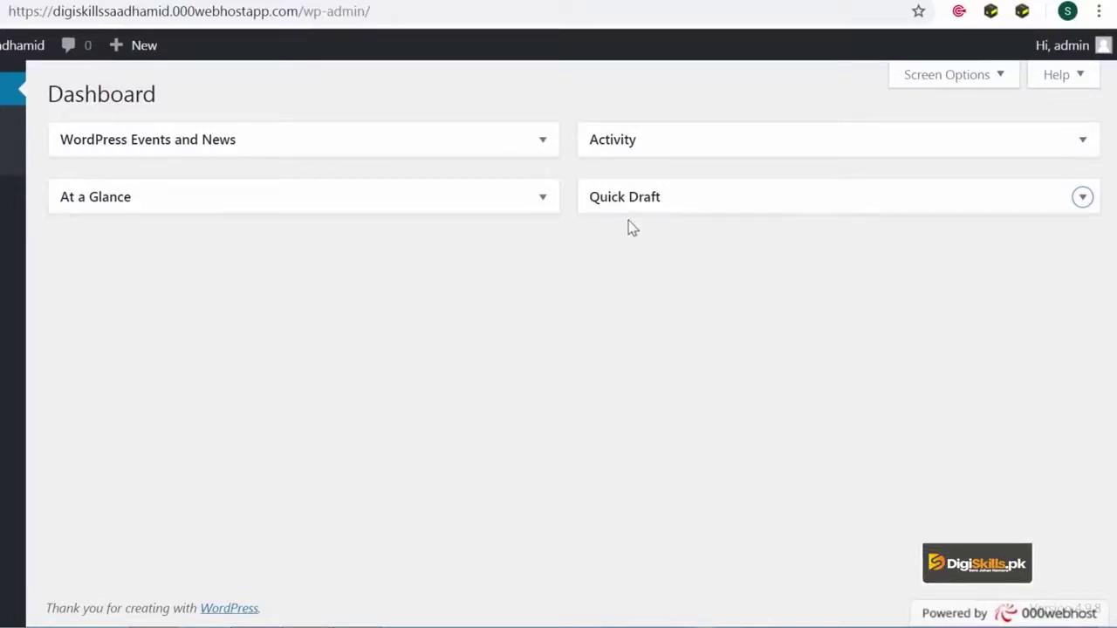
- Expand the At a Glance box and move it above WordPress Events and News
{"action": "left_click", "coordinate": [541, 198]}
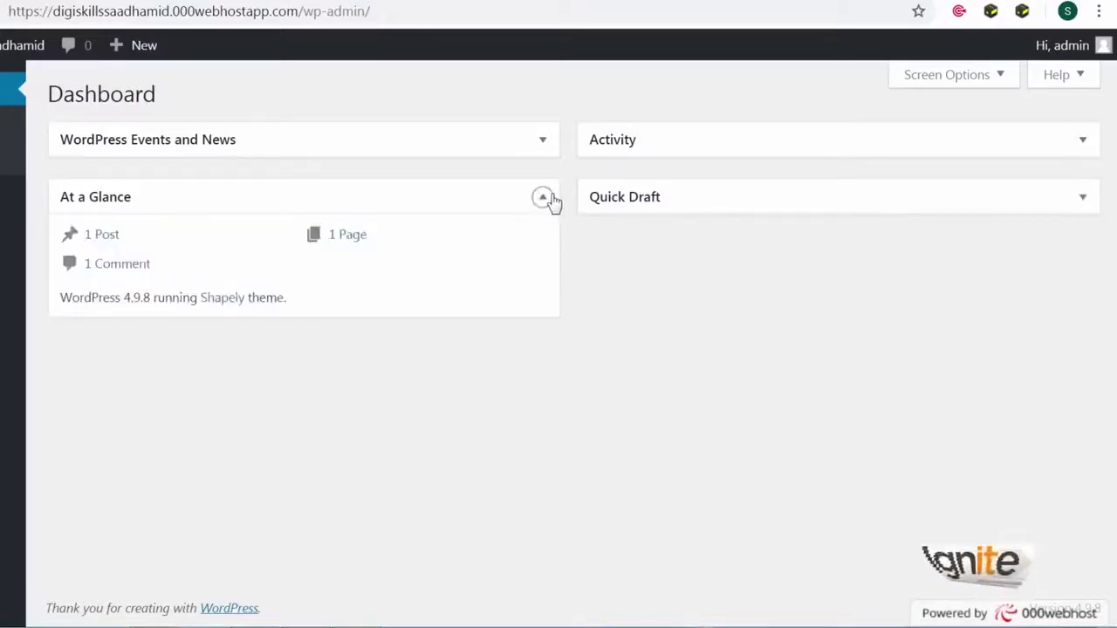
{"action": "left_click_drag", "start_coordinate": [526, 207], "coordinate": [511, 130]}
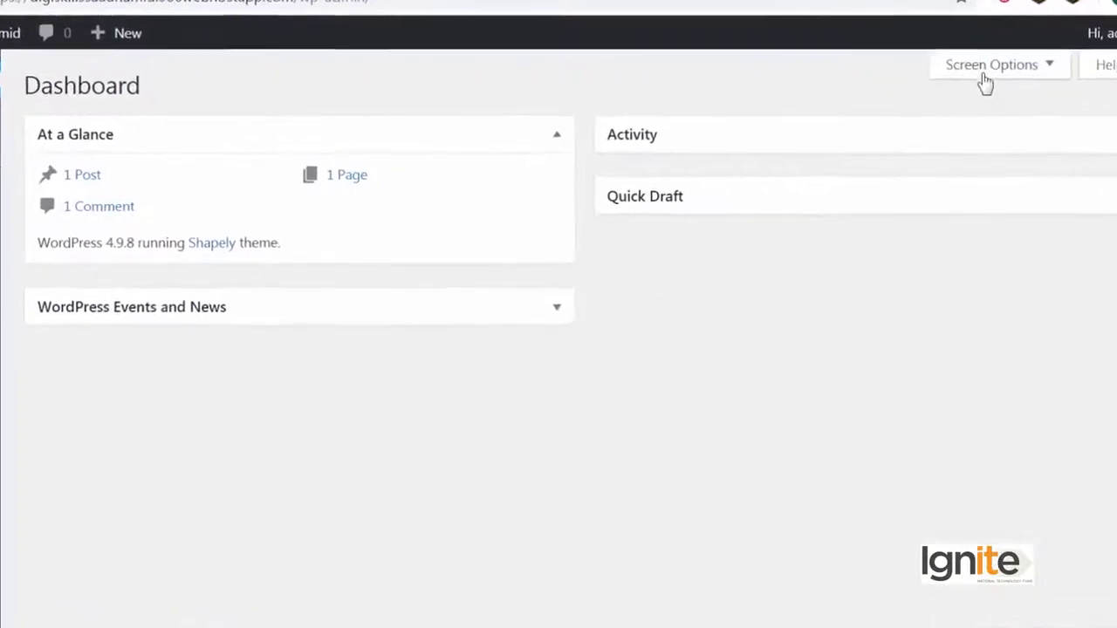
- Enable the Welcome box in the dashboard's screen options and dismiss its panel again
{"action": "left_click", "coordinate": [938, 76]}
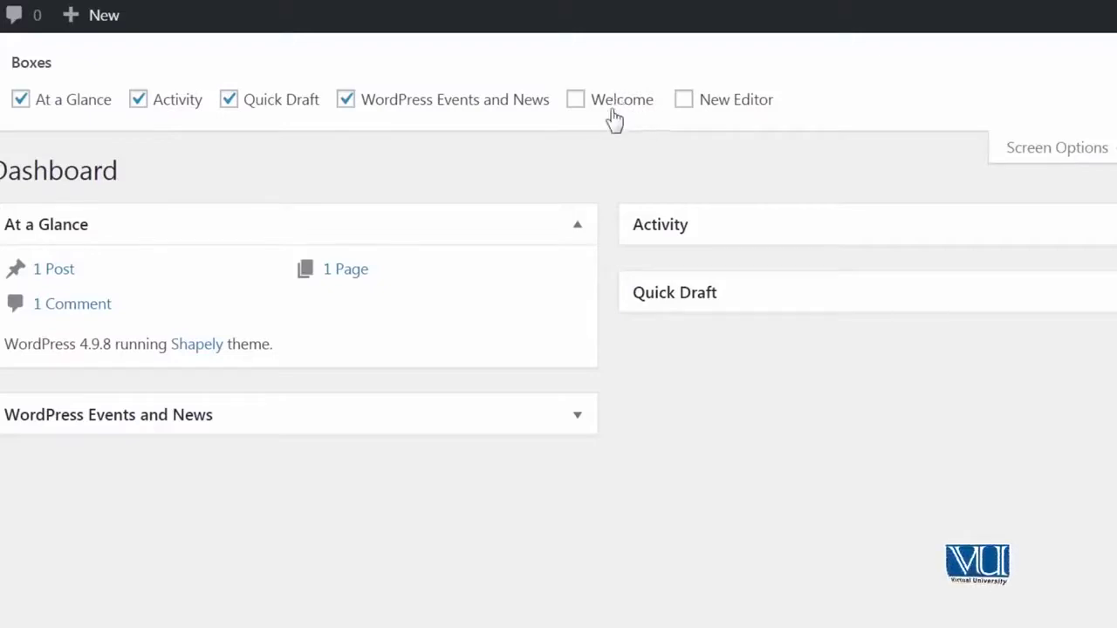
{"action": "left_click", "coordinate": [643, 117]}
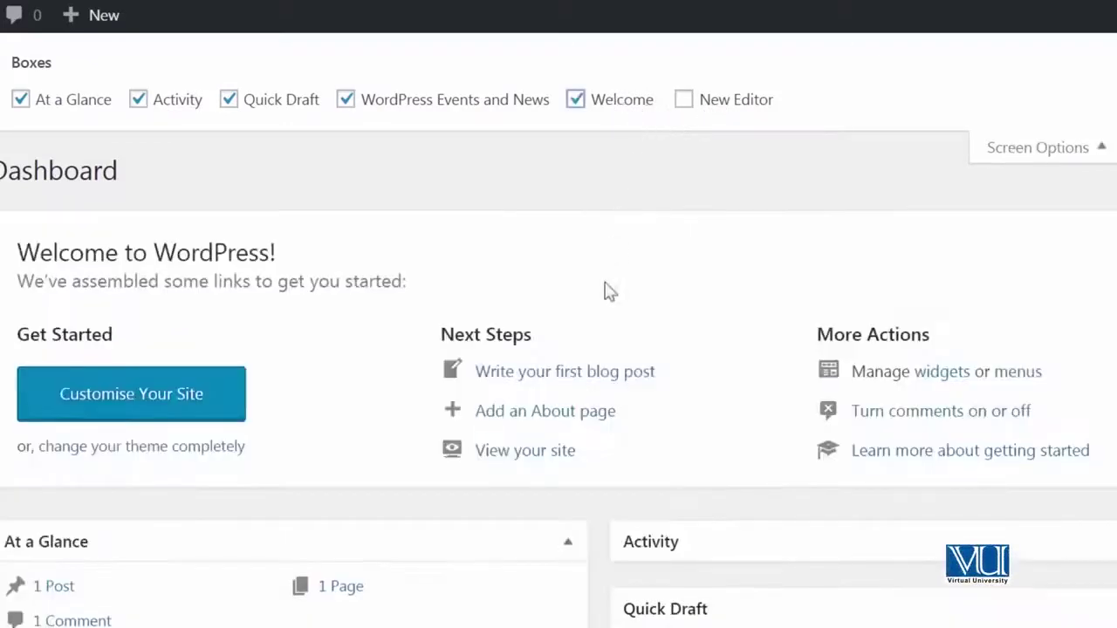
{"action": "scroll", "coordinate": [561, 349], "scroll_direction": "down", "scroll_amount": 2}
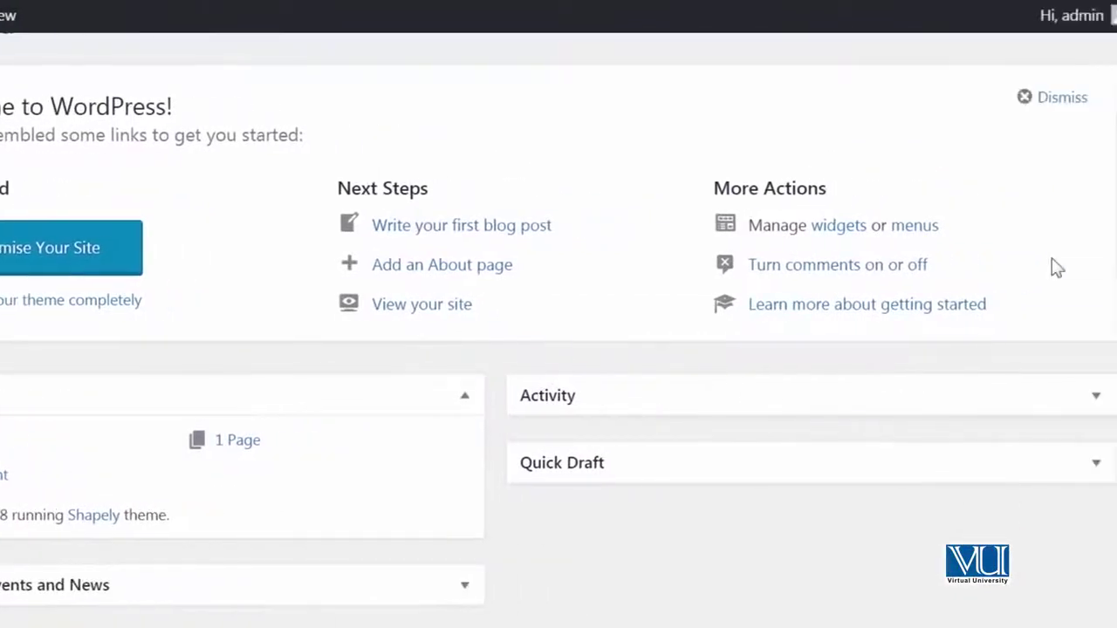
{"action": "scroll", "coordinate": [1012, 268], "scroll_direction": "up", "scroll_amount": 2}
{"action": "left_click", "coordinate": [998, 245]}
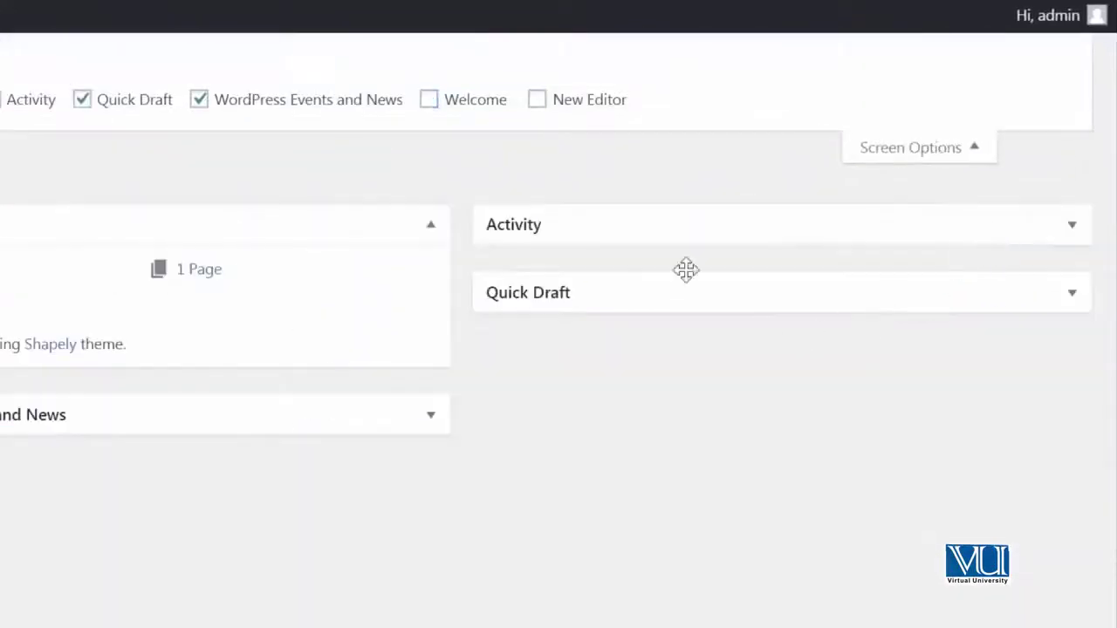
- Enable both the Welcome and New Editor boxes on the dashboard, look at their panels and dismiss both
{"action": "left_click", "coordinate": [448, 102]}
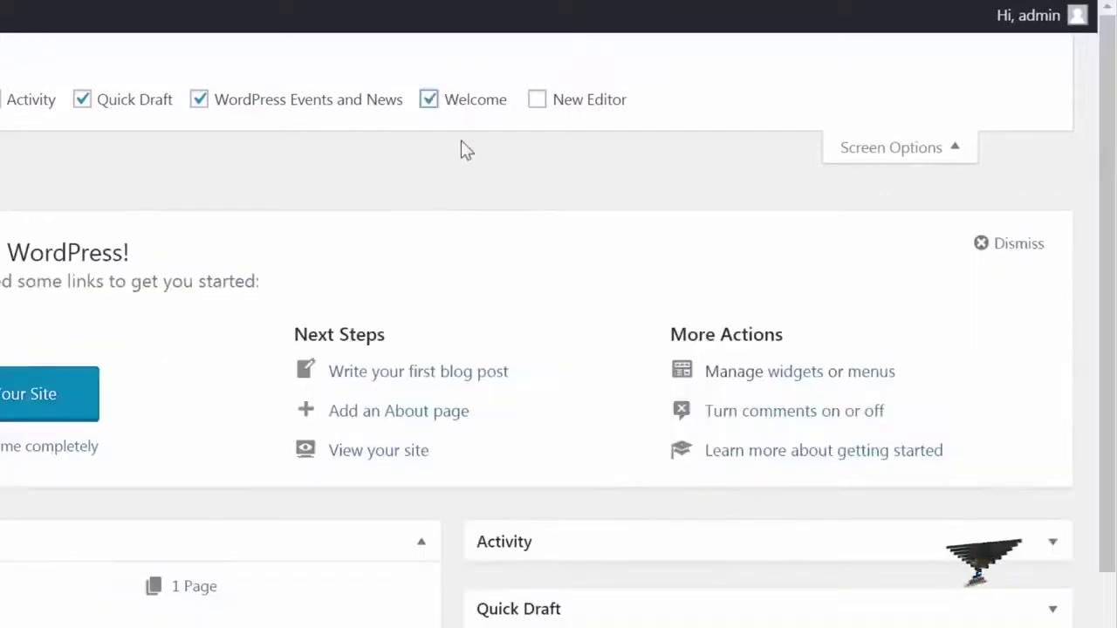
{"action": "left_click", "coordinate": [559, 102]}
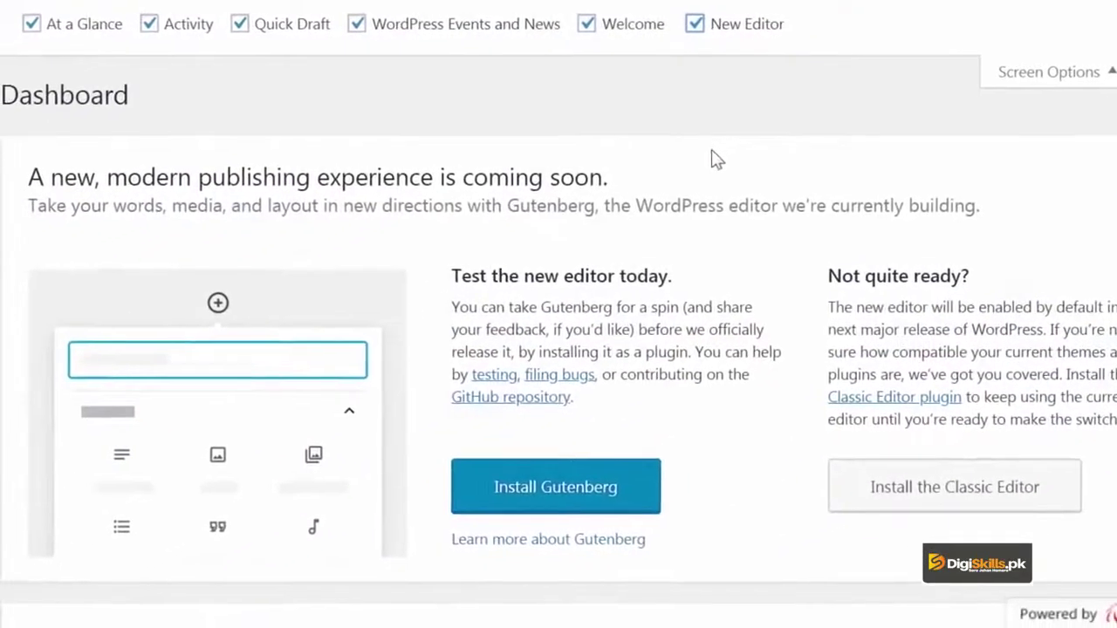
{"action": "scroll", "coordinate": [977, 120], "scroll_direction": "down", "scroll_amount": 2}
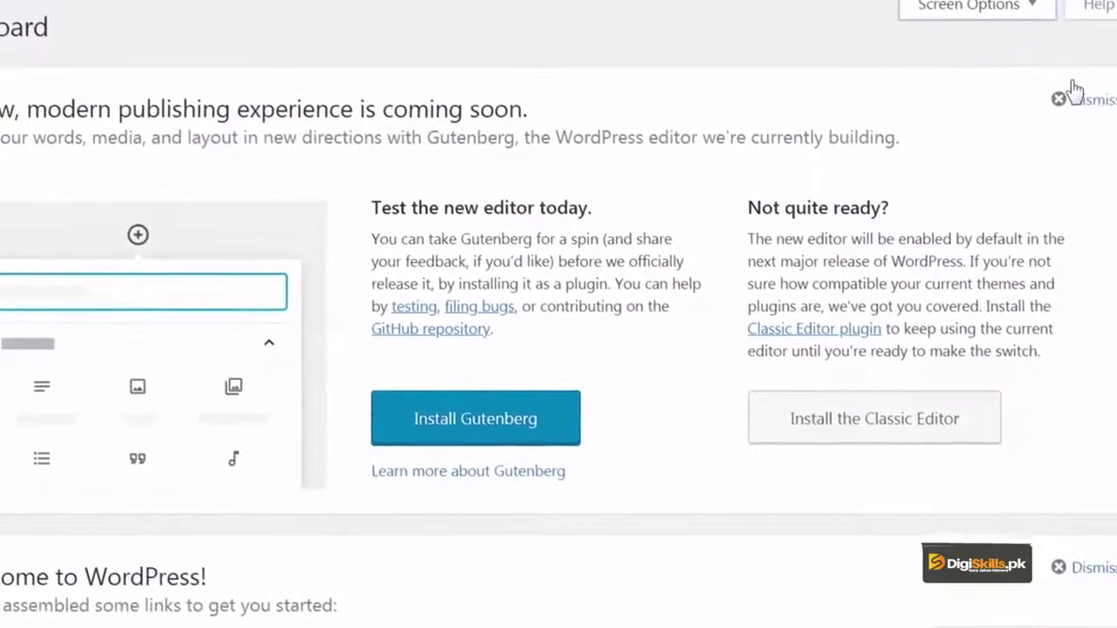
{"action": "left_click", "coordinate": [1054, 113]}
{"action": "left_click", "coordinate": [1038, 122]}
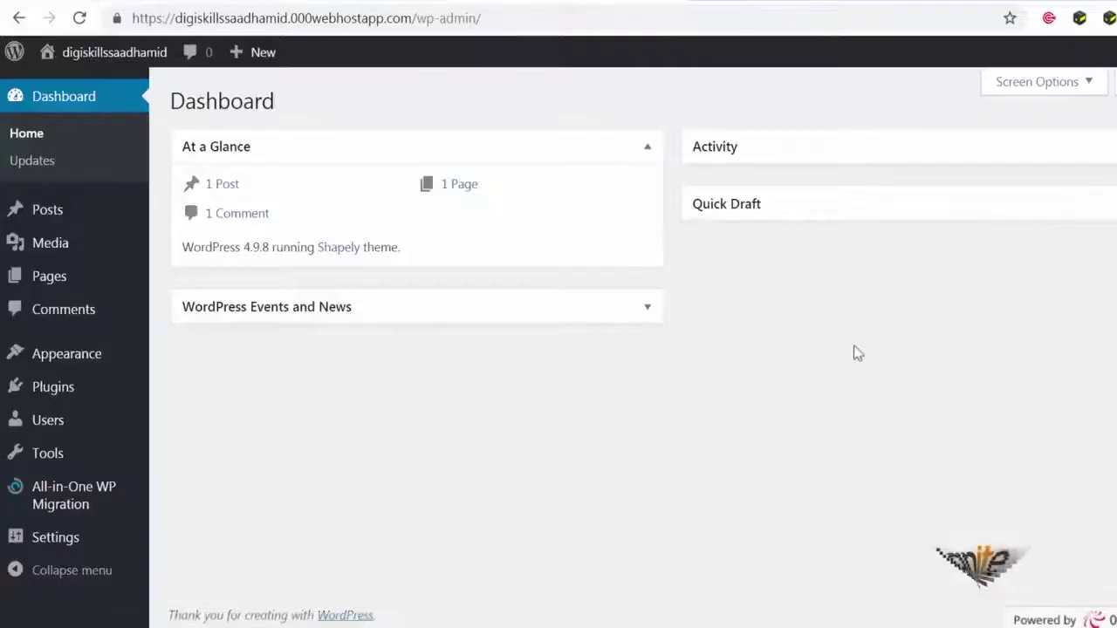
- Look through the dashboard's built-in help topics Navigation, Layout and Overview
{"action": "left_click", "coordinate": [1112, 82]}
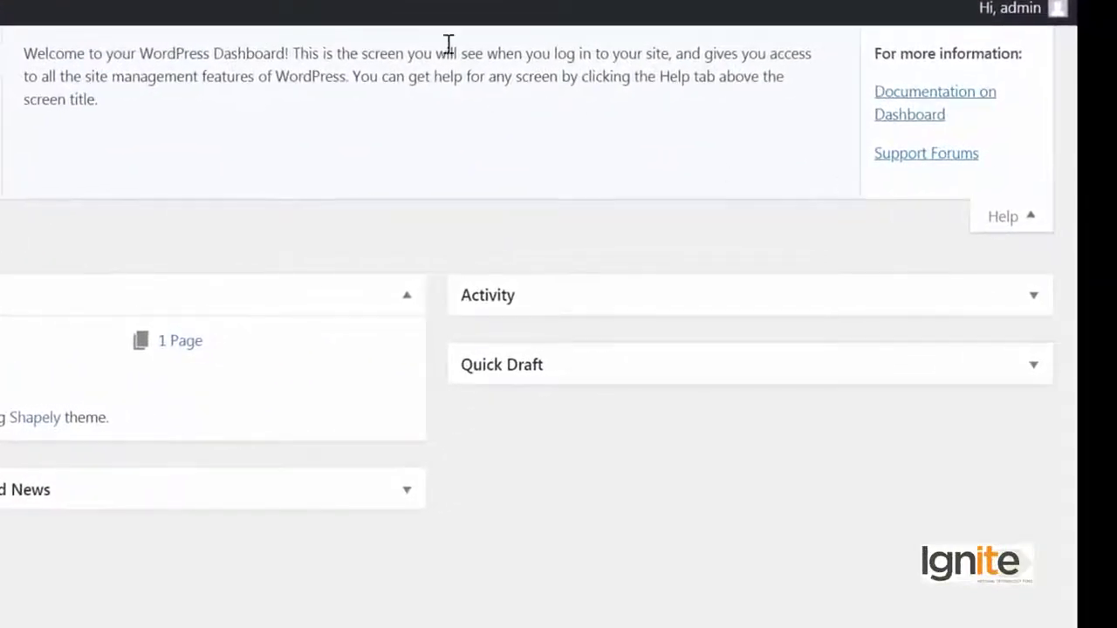
{"action": "left_click", "coordinate": [55, 109]}
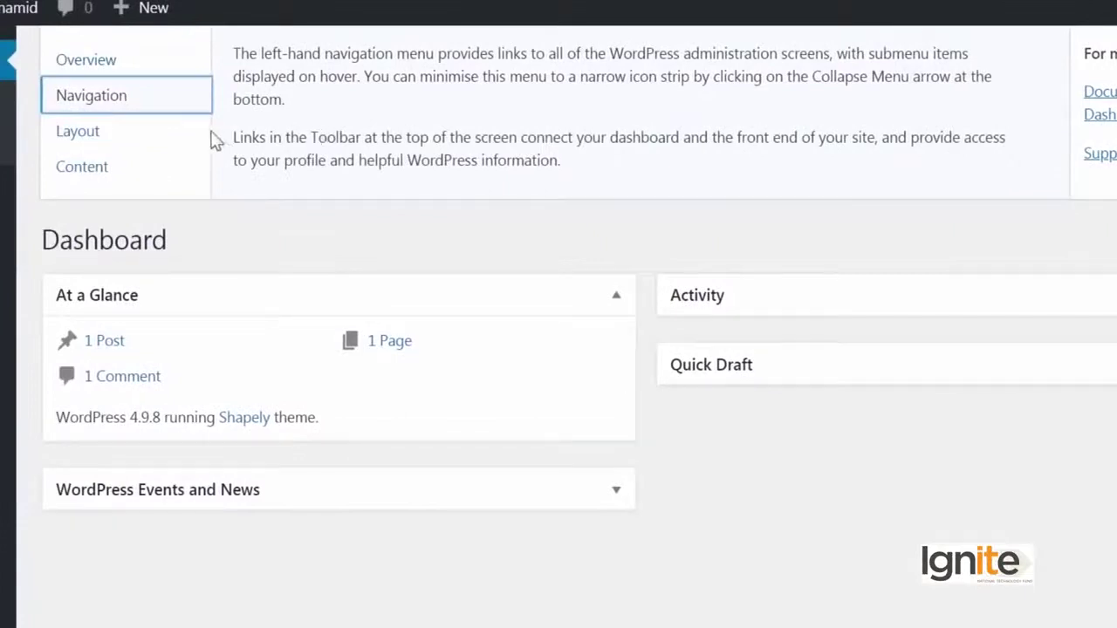
{"action": "left_click", "coordinate": [145, 139]}
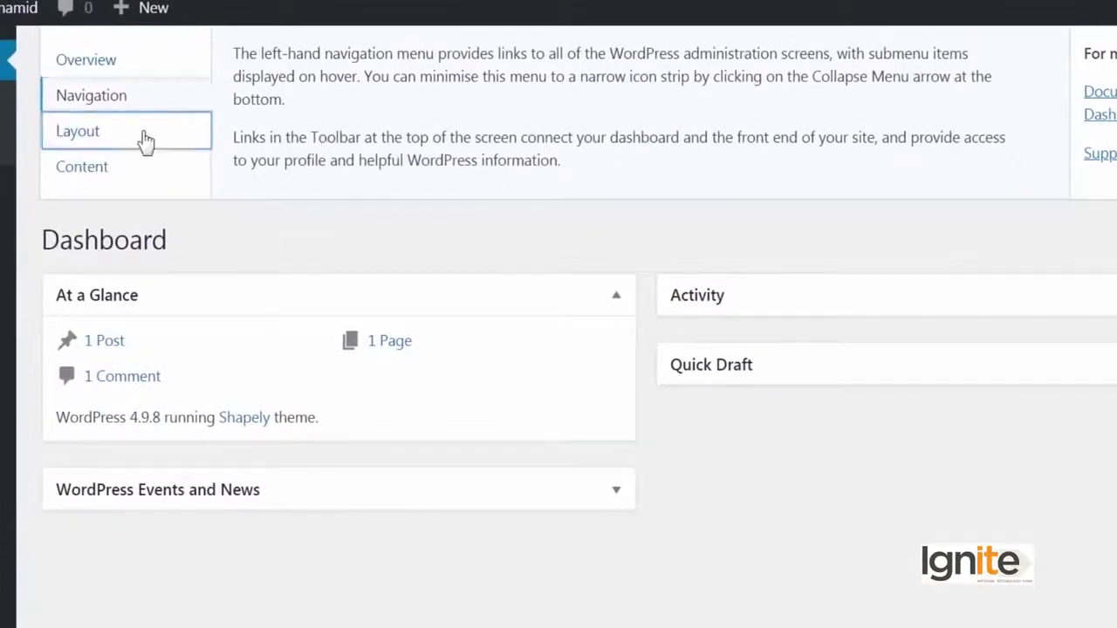
{"action": "left_click", "coordinate": [172, 70]}
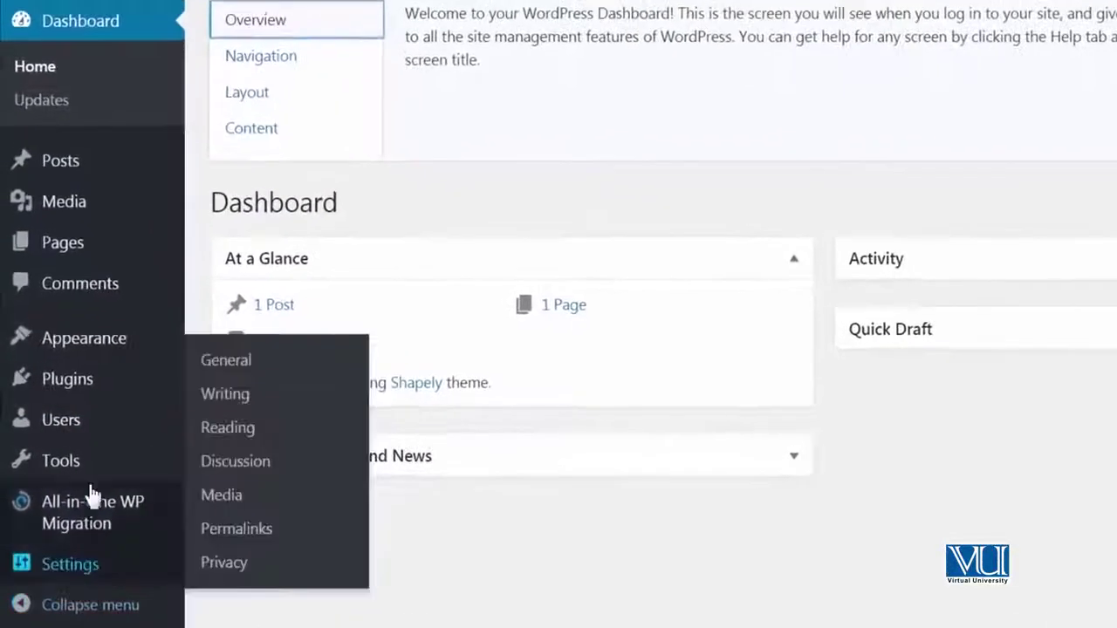
- Review the available administration sections and the WordPress Updates page, and return to the dashboard home
{"action": "mouse_move", "coordinate": [122, 153]}
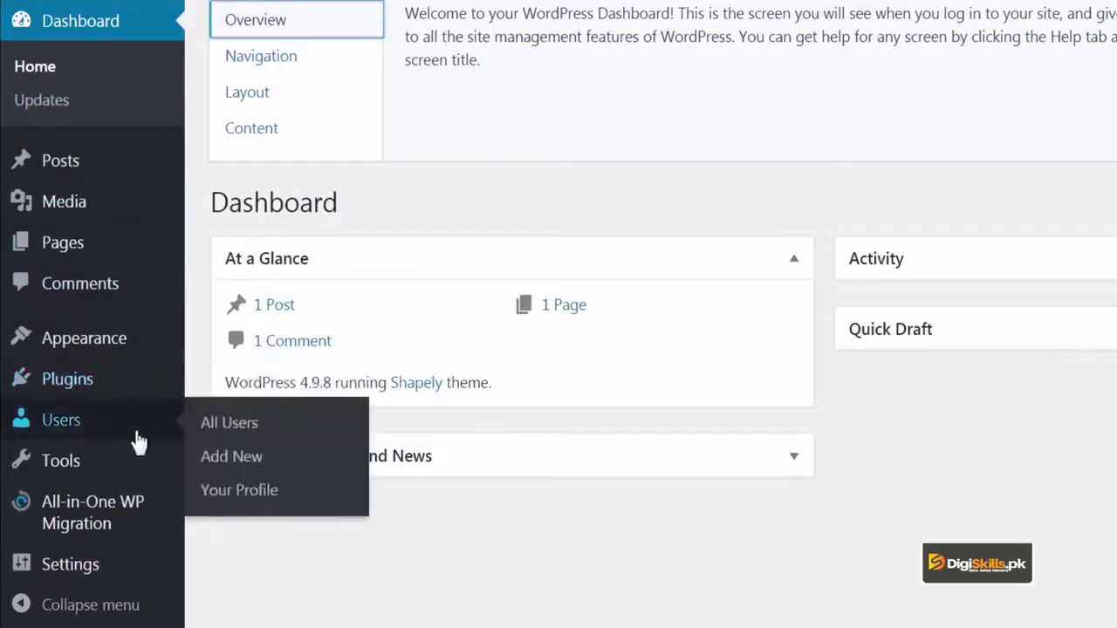
{"action": "mouse_move", "coordinate": [149, 187]}
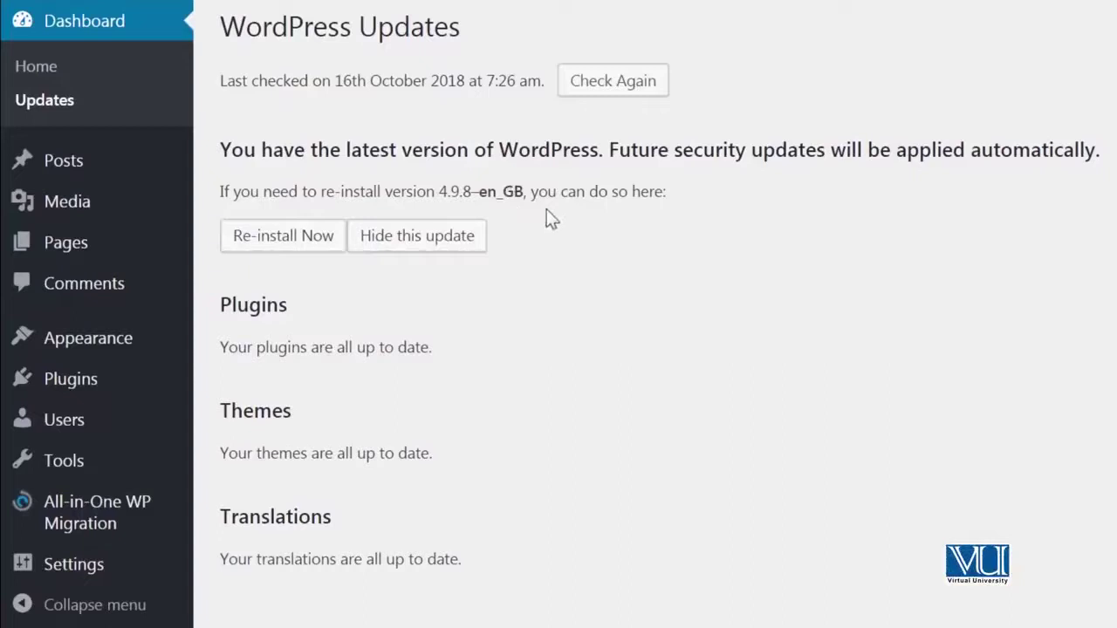
{"action": "left_click", "coordinate": [416, 244]}
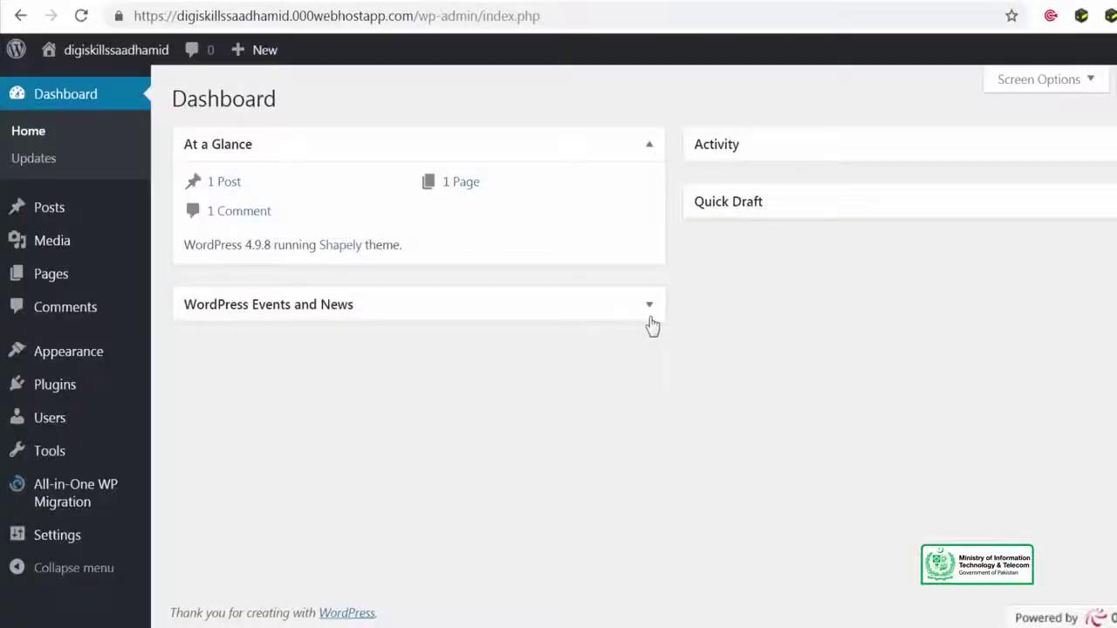
- Expand the WordPress Events and News, Quick Draft and Activity boxes on the dashboard
{"action": "left_click", "coordinate": [642, 308]}
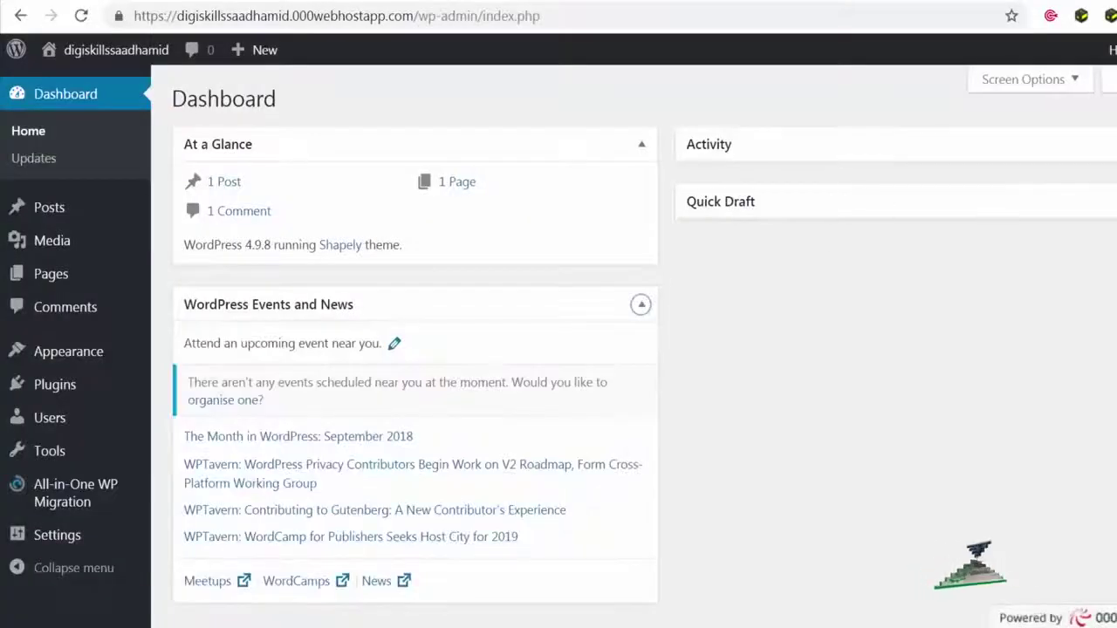
{"action": "left_click", "coordinate": [1091, 201]}
{"action": "left_click", "coordinate": [1101, 145]}
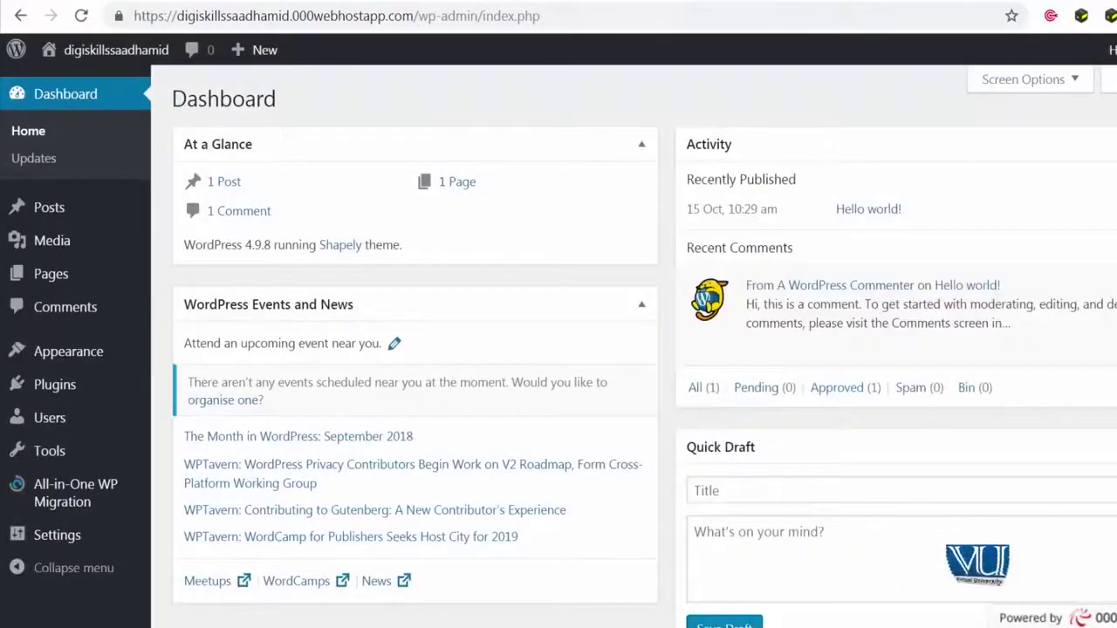